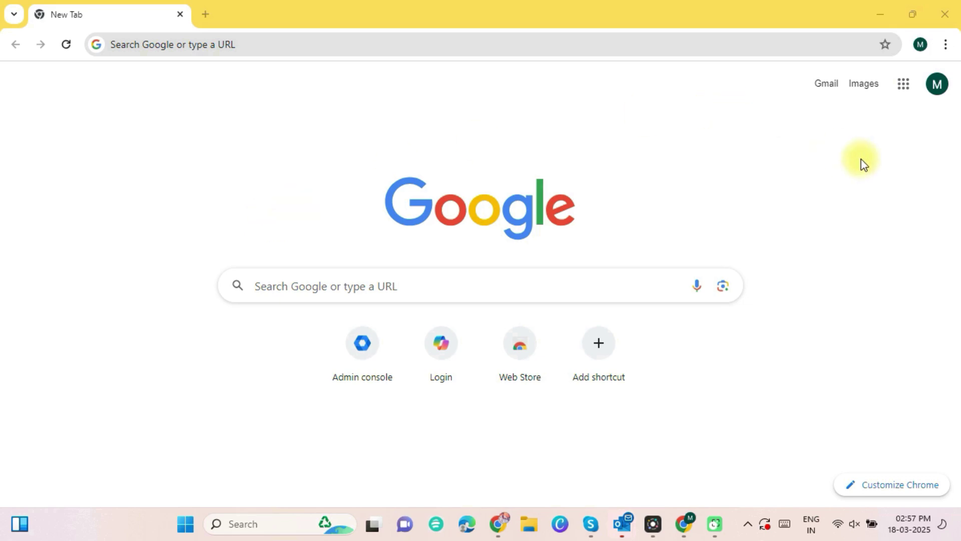
Go to the Admin console and reach the Data migration (new) page under Data import and export.
{"action": "left_click", "coordinate": [934, 88]}
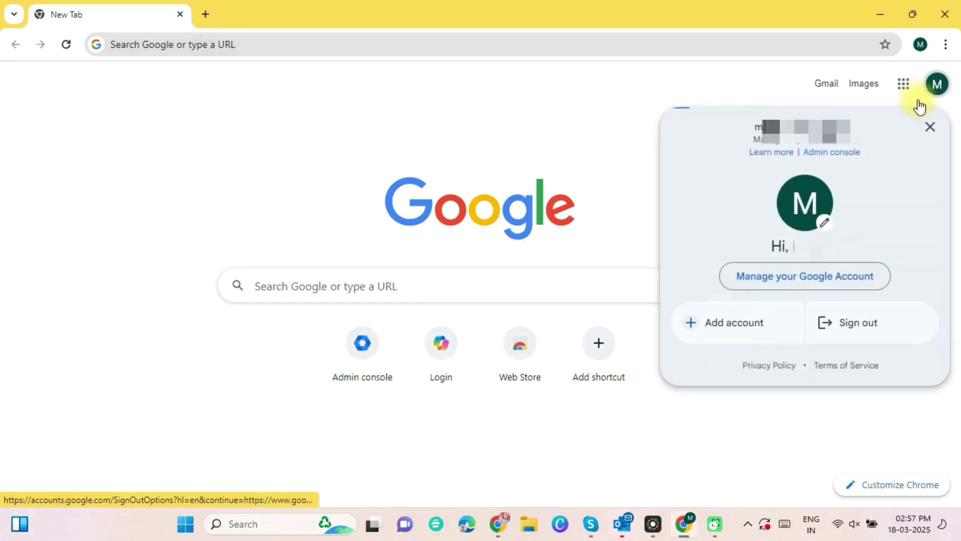
{"action": "left_click", "coordinate": [824, 164]}
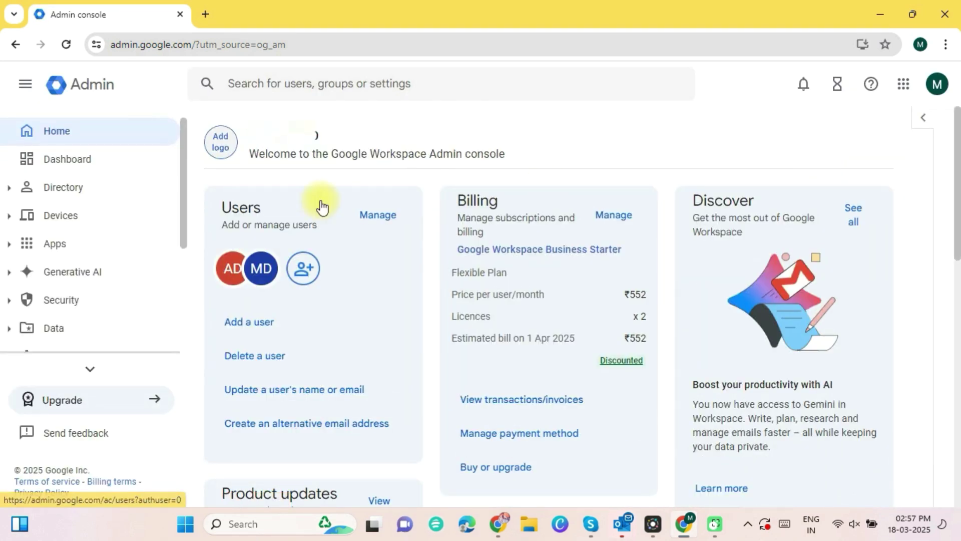
{"action": "left_click_drag", "start_coordinate": [183, 204], "coordinate": [184, 256]}
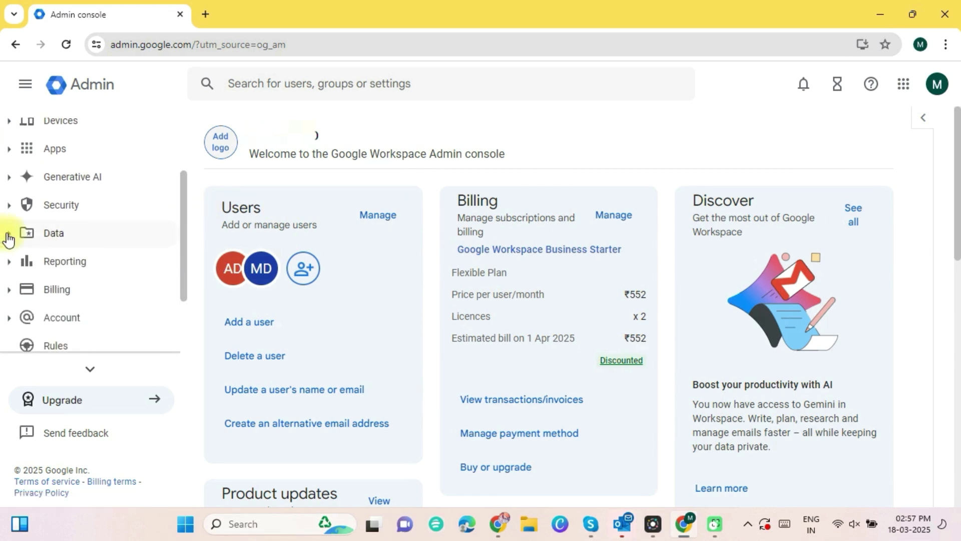
{"action": "left_click", "coordinate": [10, 235]}
{"action": "left_click", "coordinate": [35, 323]}
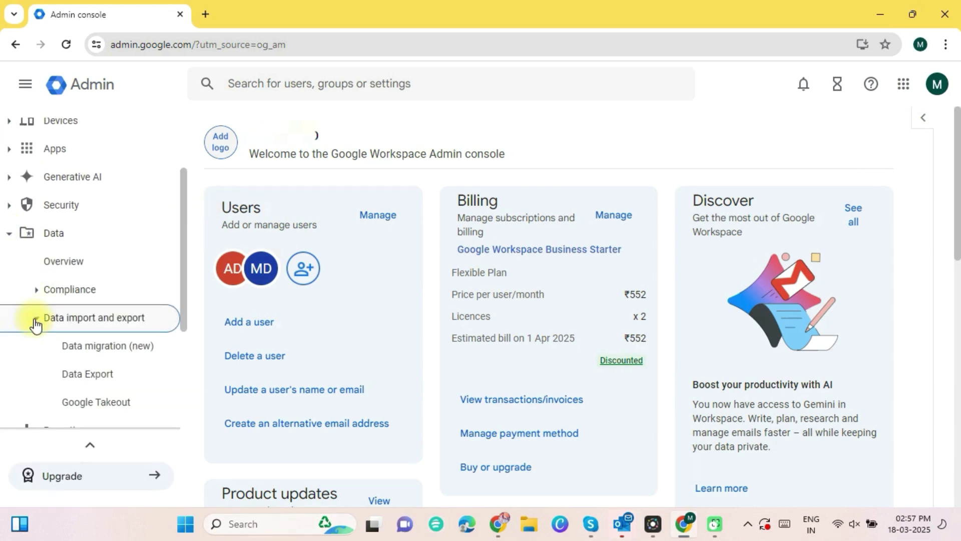
{"action": "mouse_move", "coordinate": [107, 346]}
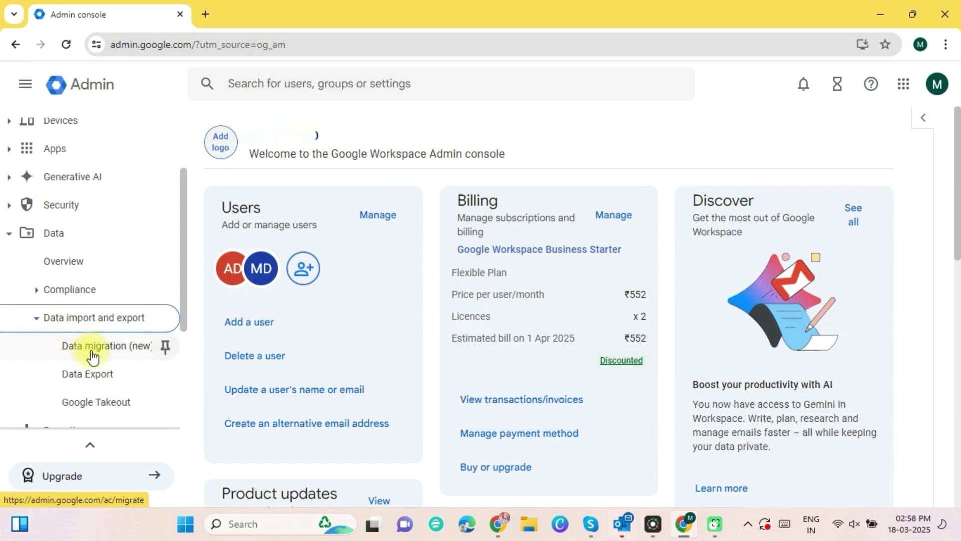
{"action": "left_click", "coordinate": [92, 347]}
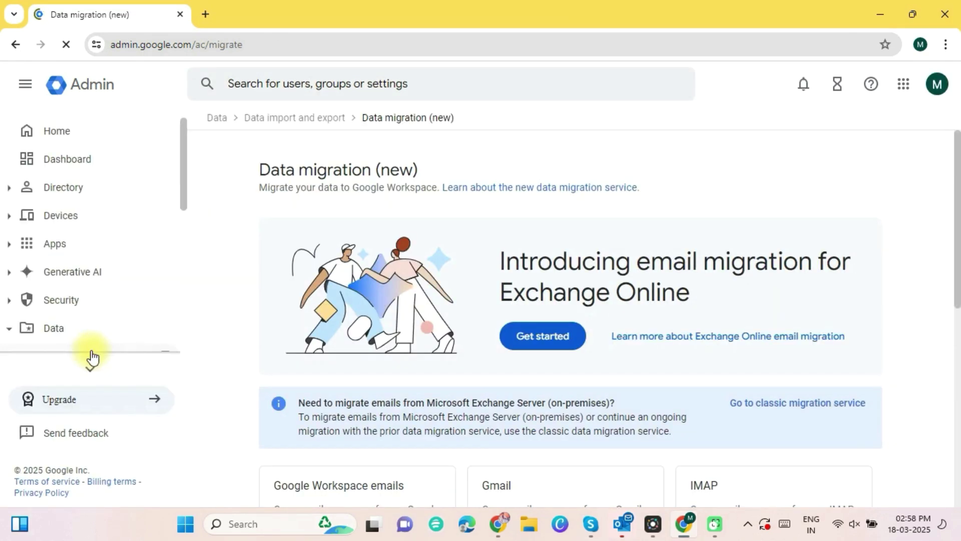
{"action": "left_click_drag", "start_coordinate": [957, 225], "coordinate": [959, 420]}
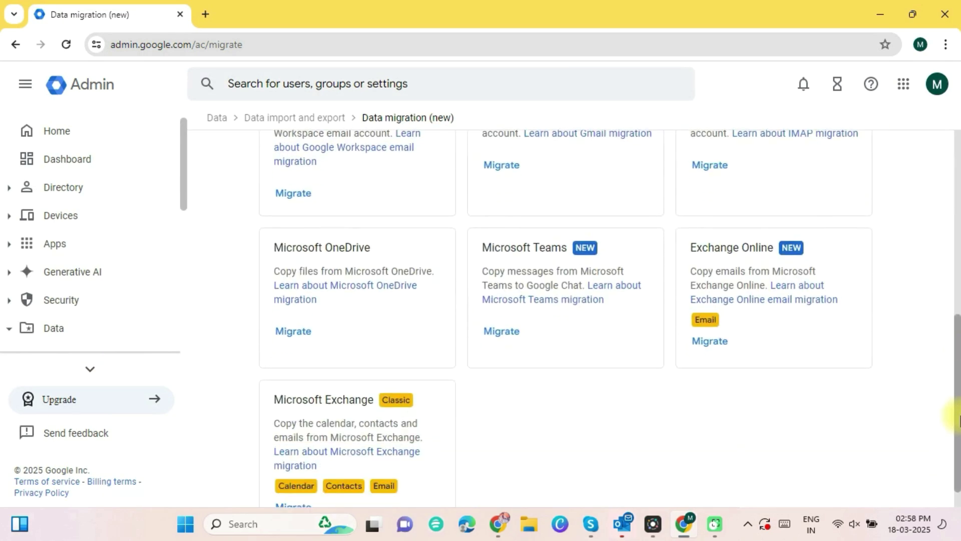
Look at the Exchange Online option, then choose the Microsoft Exchange (Classic) migration instead.
{"action": "left_click", "coordinate": [720, 342]}
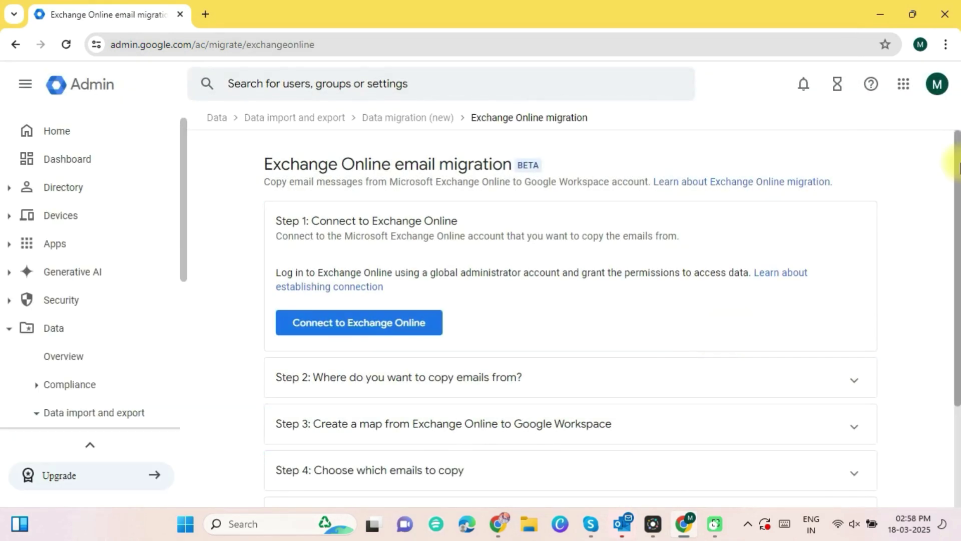
{"action": "mouse_move", "coordinate": [958, 161]}
{"action": "left_mouse_down"}
{"action": "mouse_move", "coordinate": [959, 319]}
{"action": "mouse_move", "coordinate": [900, 151]}
{"action": "left_mouse_up"}
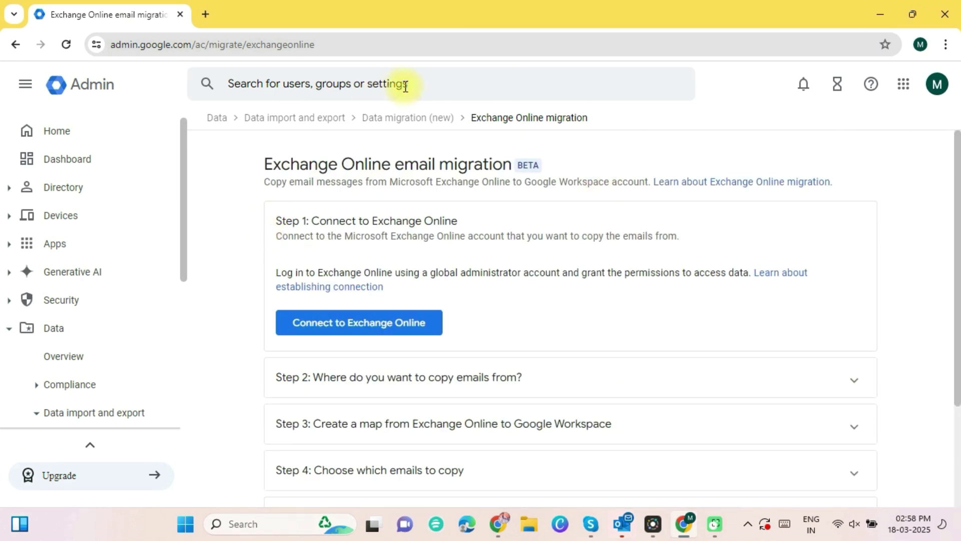
{"action": "left_click_drag", "start_coordinate": [185, 238], "coordinate": [189, 276]}
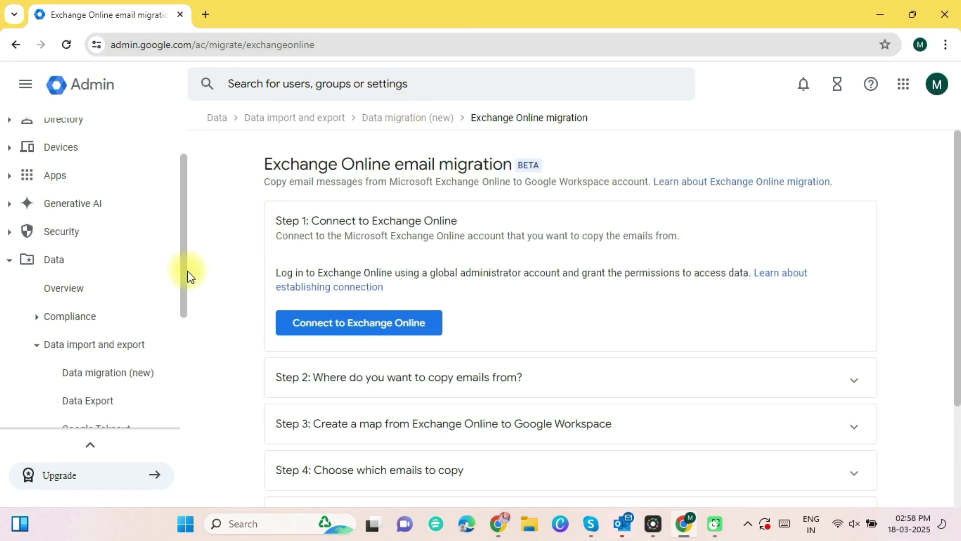
{"action": "left_click", "coordinate": [134, 372]}
{"action": "scroll", "coordinate": [354, 388], "scroll_direction": "down", "scroll_amount": 10}
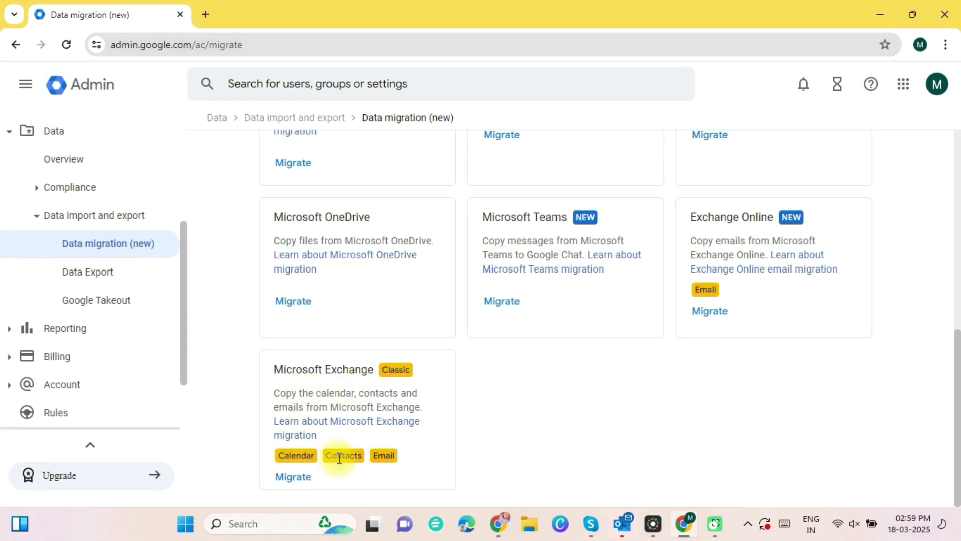
{"action": "left_click", "coordinate": [295, 481]}
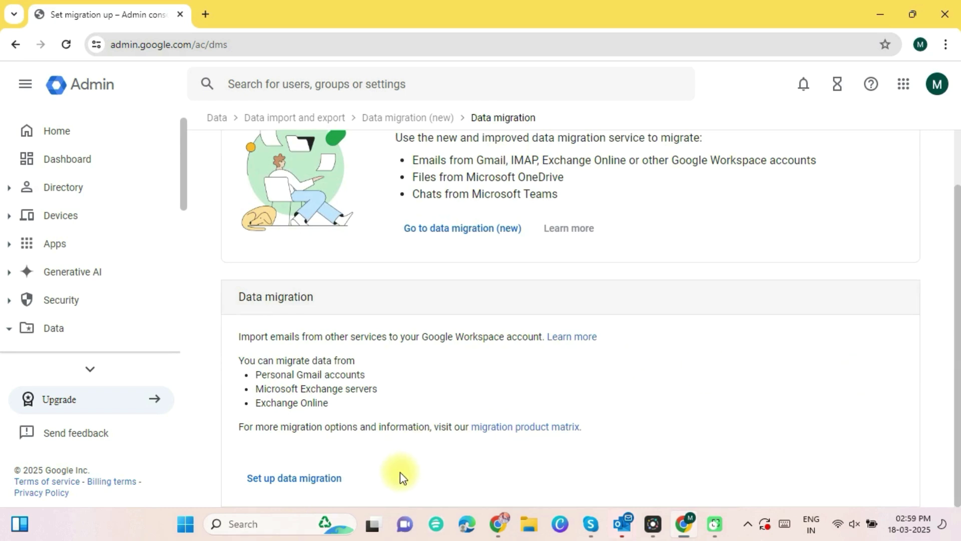
Start setting up a data migration to reach the source connection settings wizard.
{"action": "left_click", "coordinate": [324, 484]}
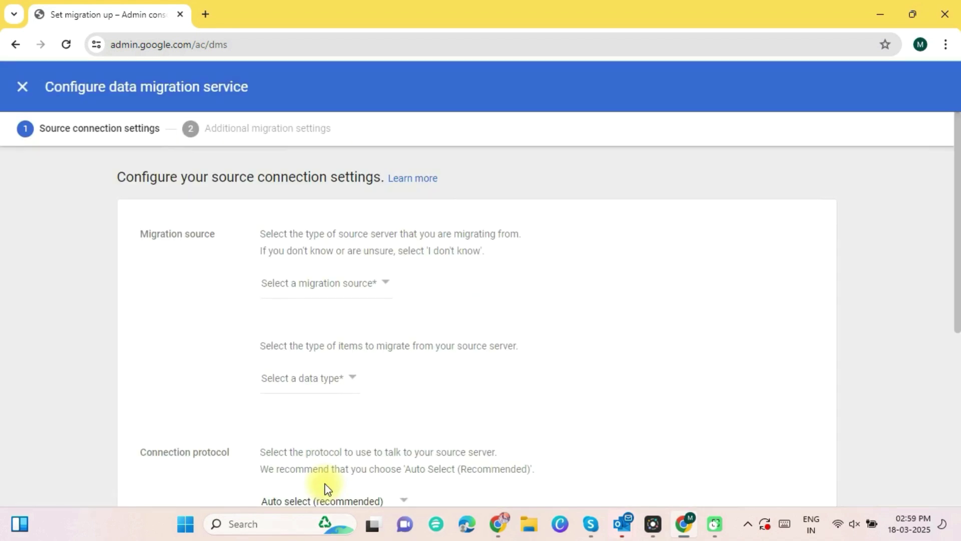
Set Microsoft Office 365 as source, Email as data type, and Auto select as connection protocol.
{"action": "left_click", "coordinate": [333, 286]}
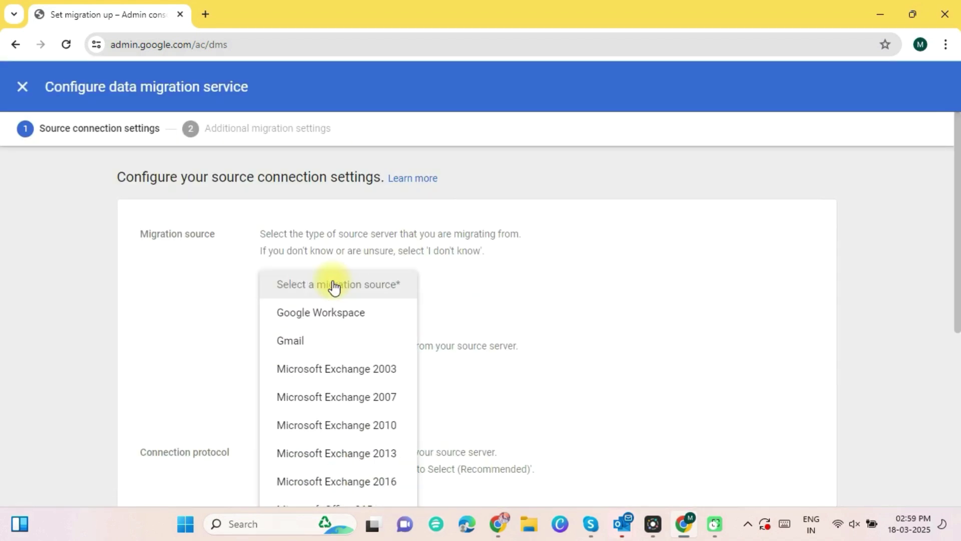
{"action": "key", "text": "Down"}
{"action": "key", "text": "Down"}
{"action": "key", "text": "Down"}
{"action": "key", "text": "Down"}
{"action": "key", "text": "Down"}
{"action": "key", "text": "Down"}
{"action": "scroll", "coordinate": [334, 285], "scroll_direction": "down", "scroll_amount": 3}
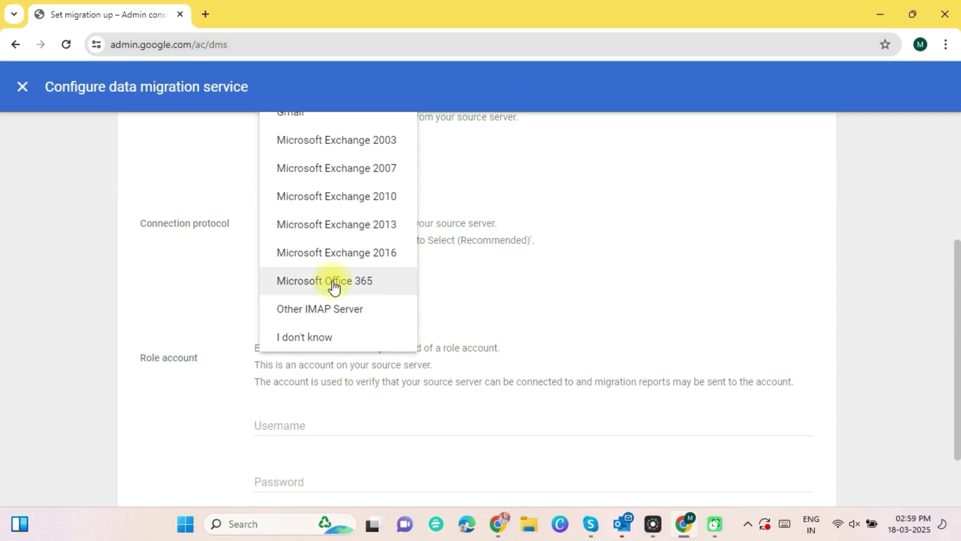
{"action": "left_click", "coordinate": [333, 286]}
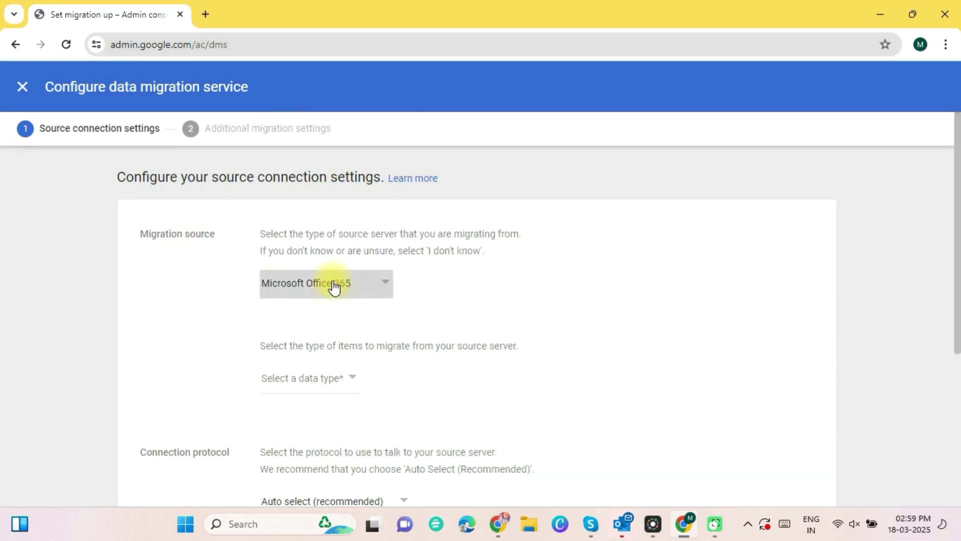
{"action": "left_click", "coordinate": [333, 388]}
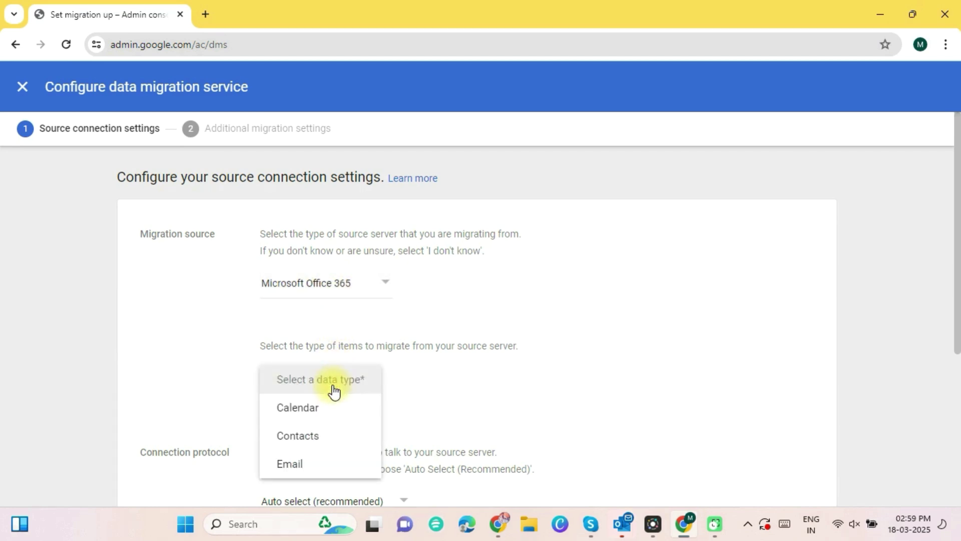
{"action": "left_click", "coordinate": [306, 466]}
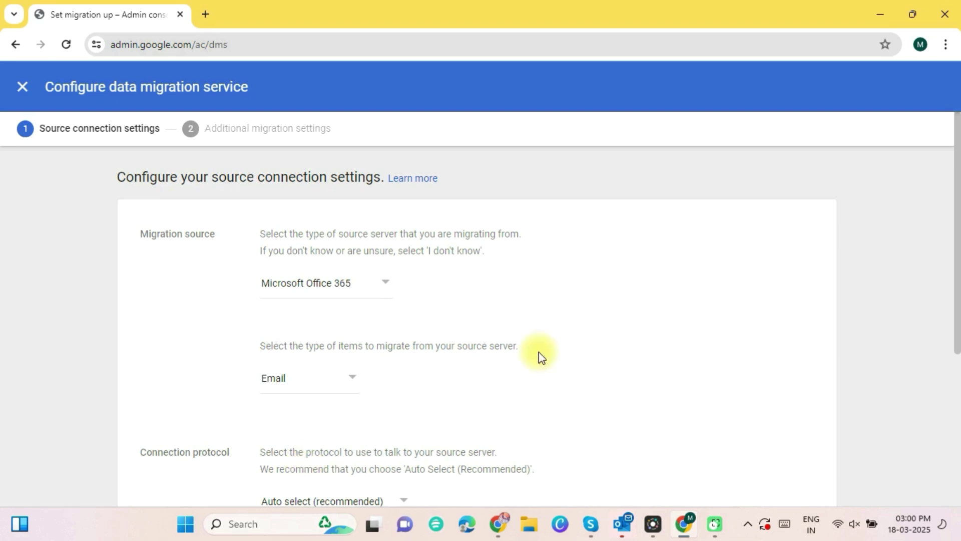
{"action": "left_click_drag", "start_coordinate": [950, 268], "coordinate": [954, 386]}
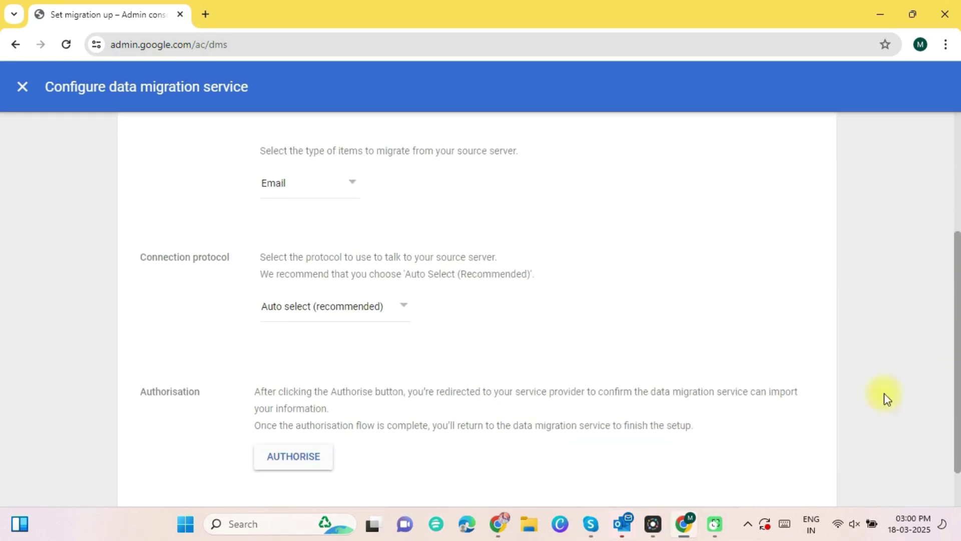
{"action": "left_click", "coordinate": [348, 313]}
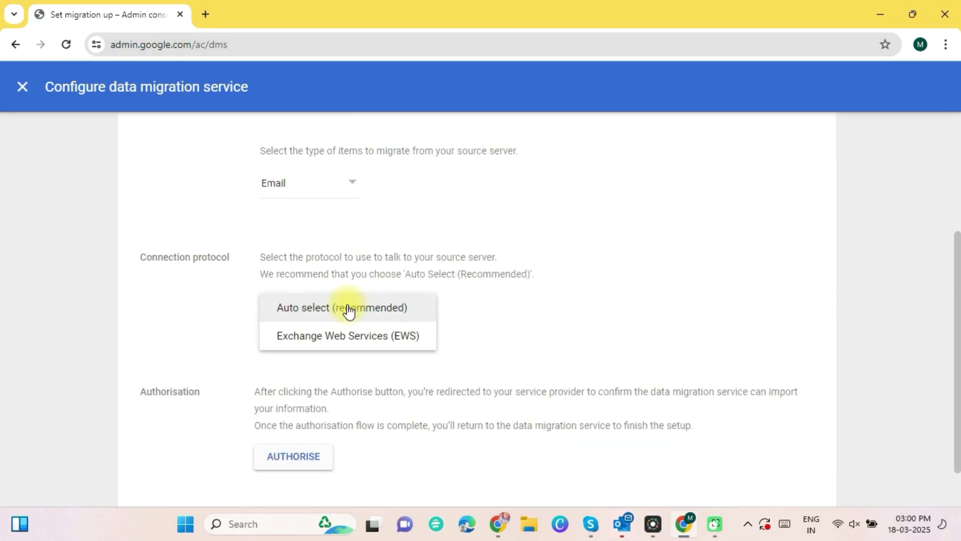
{"action": "left_click", "coordinate": [348, 310]}
Authorise with the Microsoft 365 admin email and password and accept the requested permissions.
{"action": "left_click", "coordinate": [299, 465]}
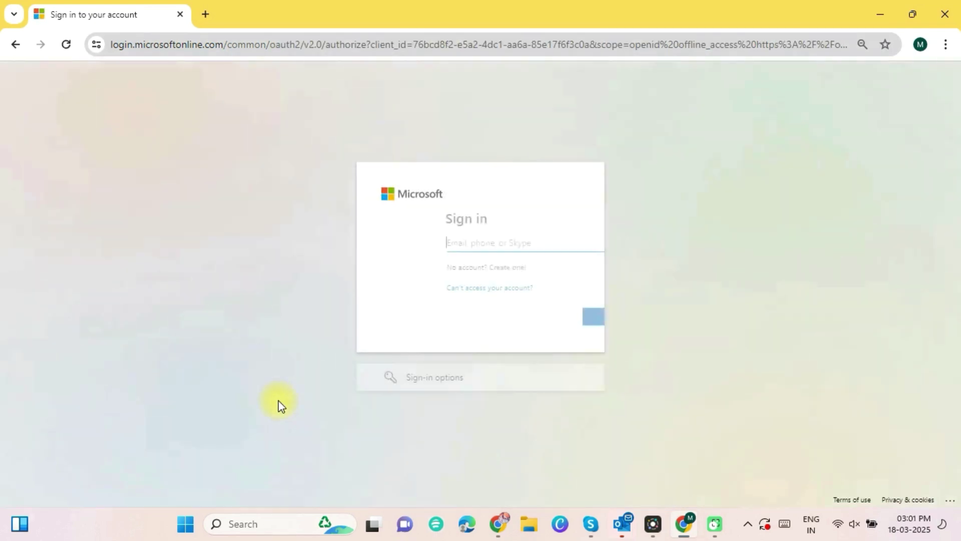
{"action": "left_click", "coordinate": [425, 230]}
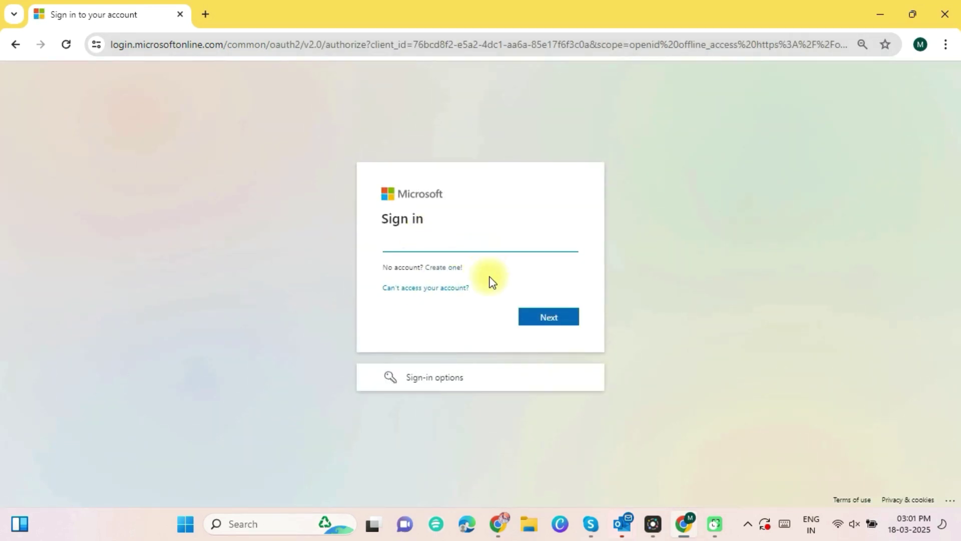
{"action": "left_click", "coordinate": [546, 318]}
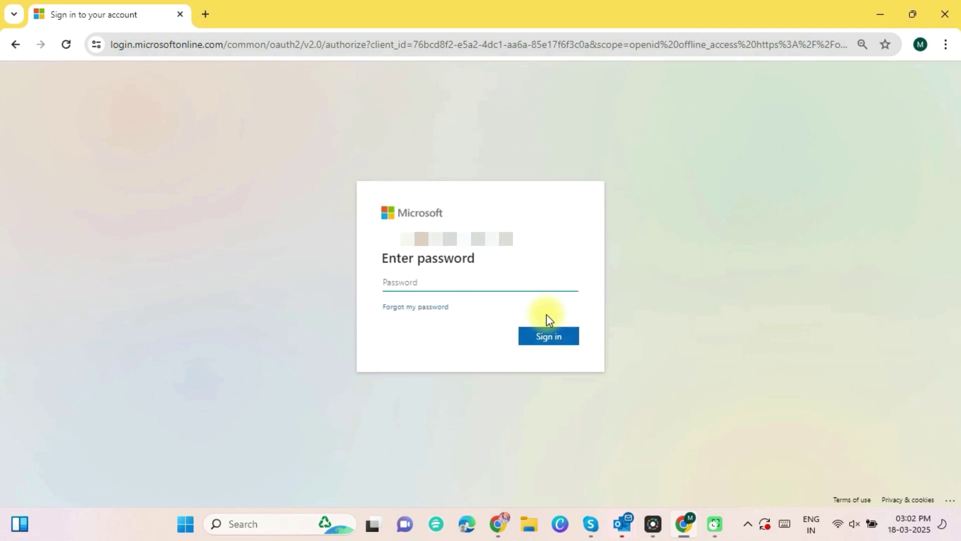
{"action": "key", "text": "ctrl+v"}
{"action": "left_click", "coordinate": [549, 338]}
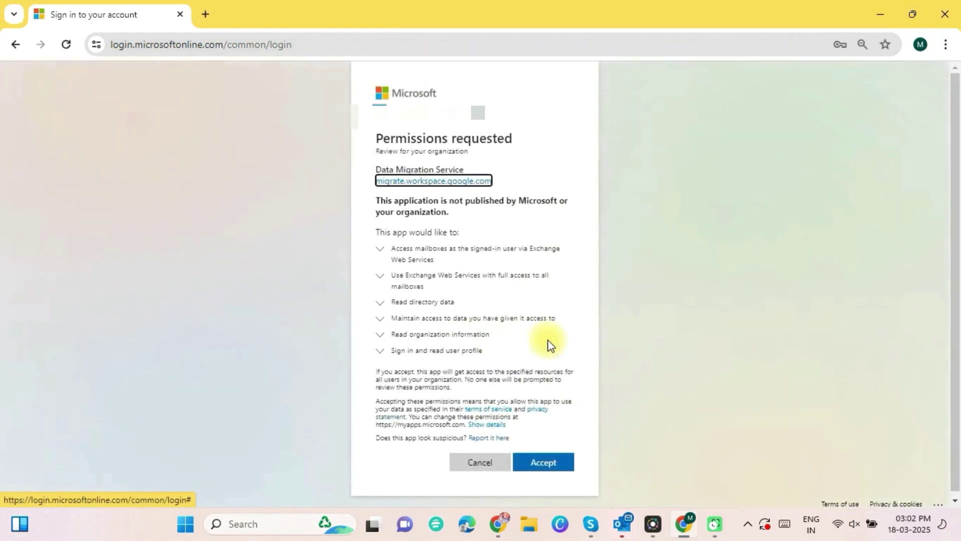
{"action": "left_click", "coordinate": [545, 465]}
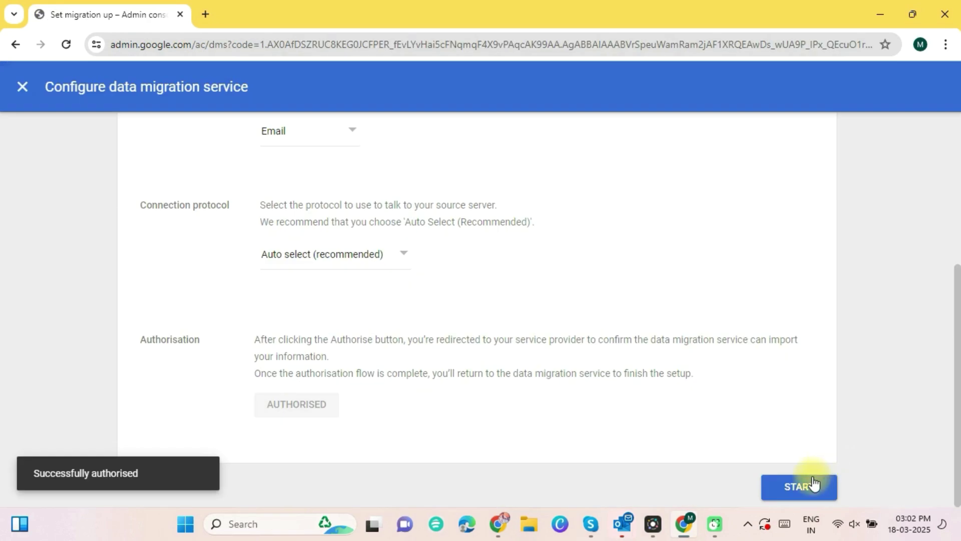
Set the migration start date to Past 1 month and proceed to Select users.
{"action": "left_click", "coordinate": [812, 483]}
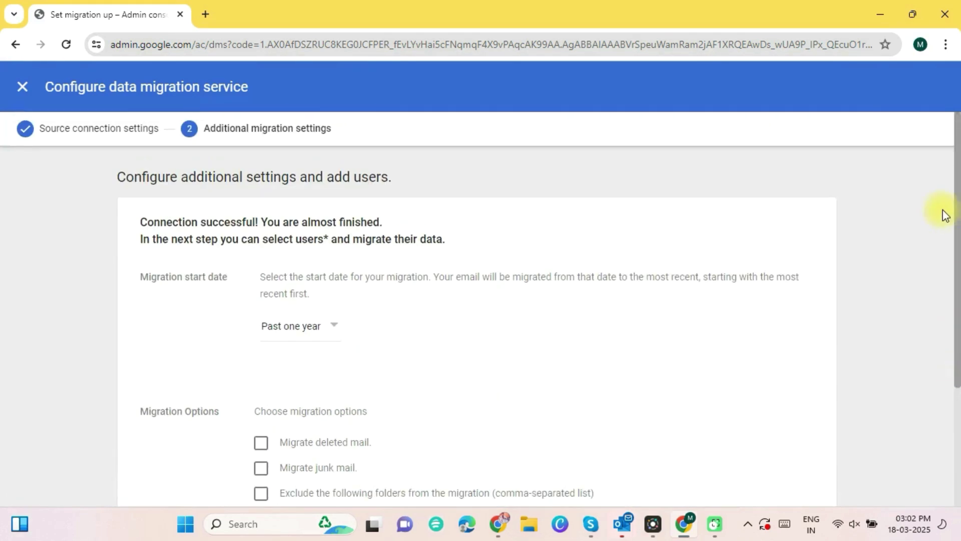
{"action": "left_click", "coordinate": [319, 332]}
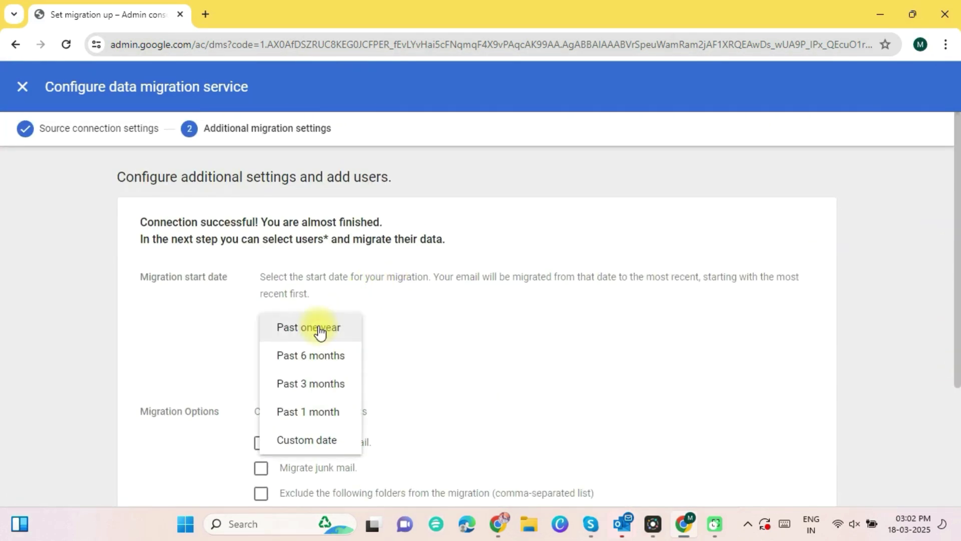
{"action": "left_click", "coordinate": [315, 444]}
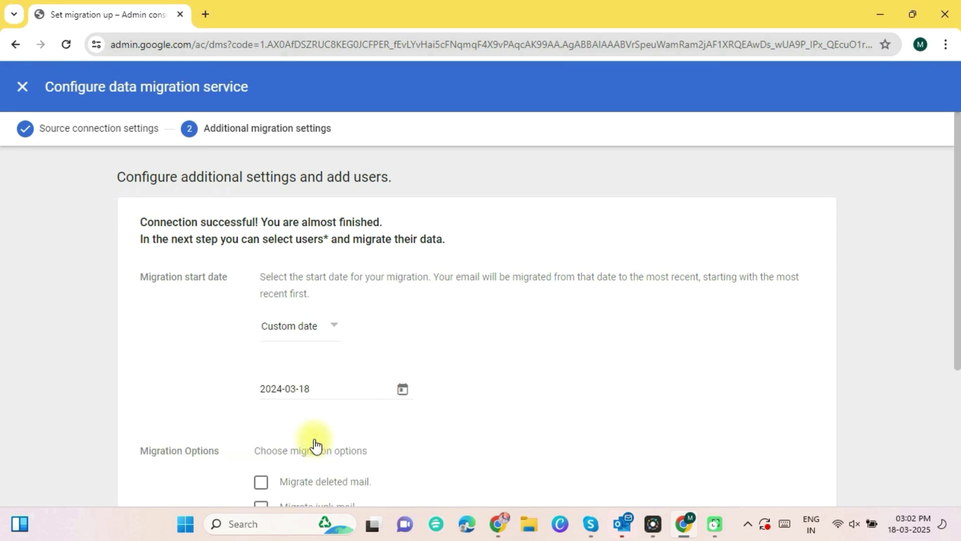
{"action": "left_click", "coordinate": [402, 393]}
{"action": "left_click", "coordinate": [402, 183]}
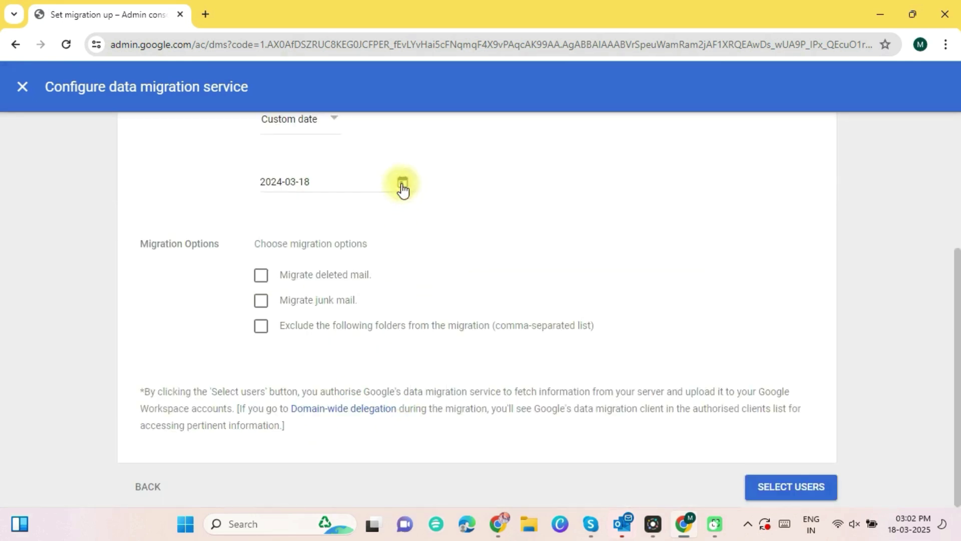
{"action": "scroll", "coordinate": [333, 236], "scroll_direction": "up", "scroll_amount": 1}
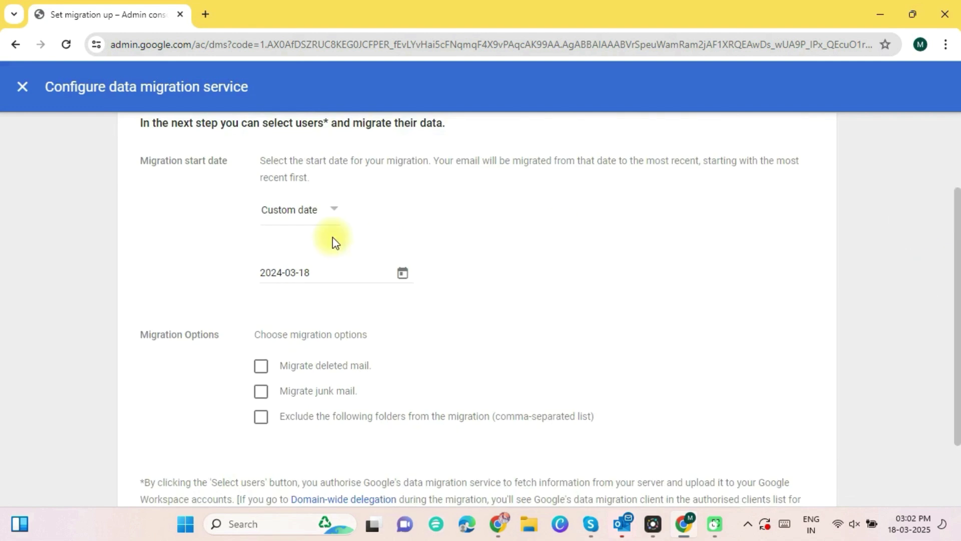
{"action": "left_click", "coordinate": [317, 211]}
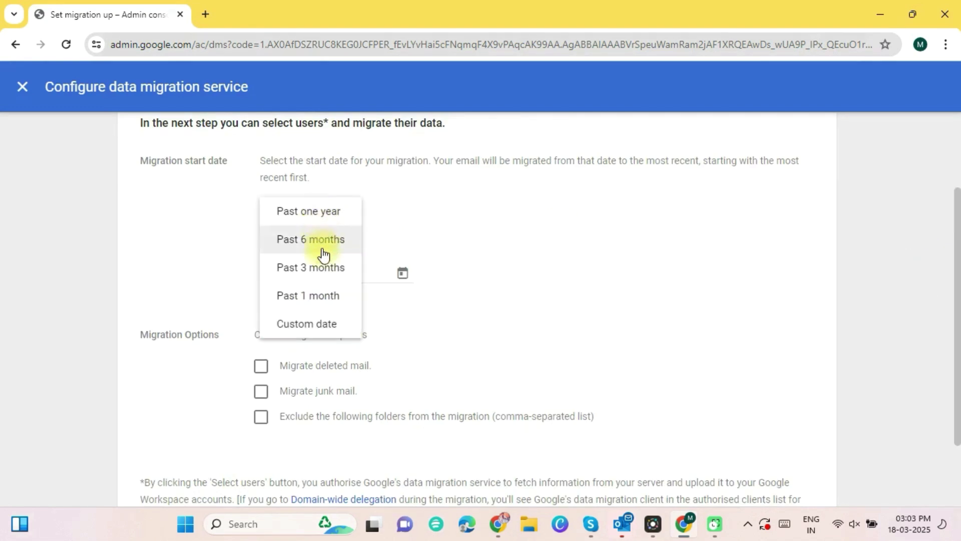
{"action": "left_click", "coordinate": [309, 294]}
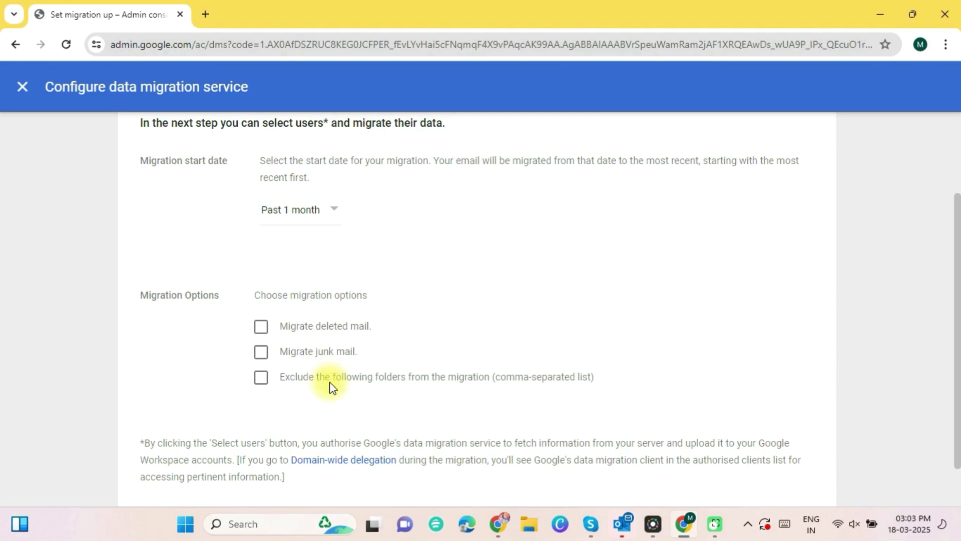
{"action": "scroll", "coordinate": [685, 449], "scroll_direction": "down", "scroll_amount": 1}
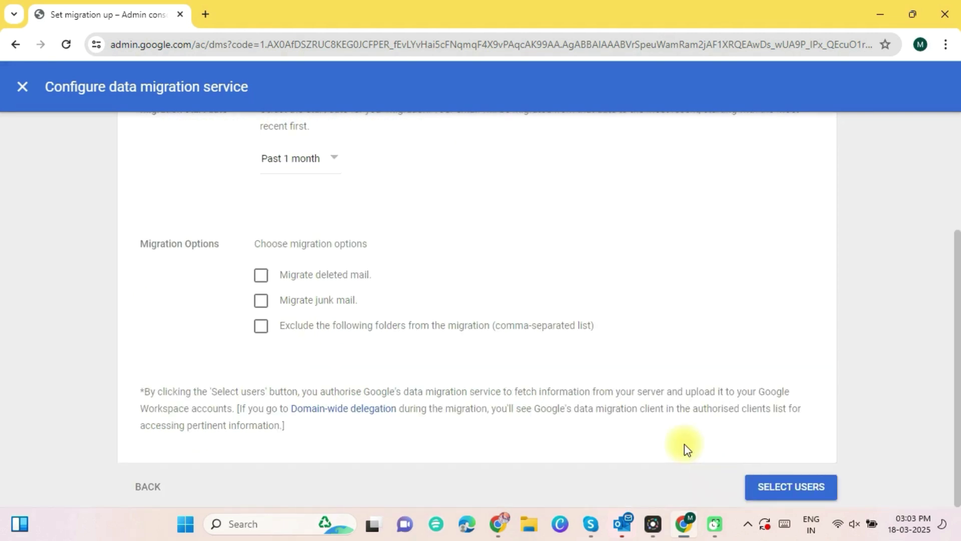
{"action": "left_click", "coordinate": [799, 476]}
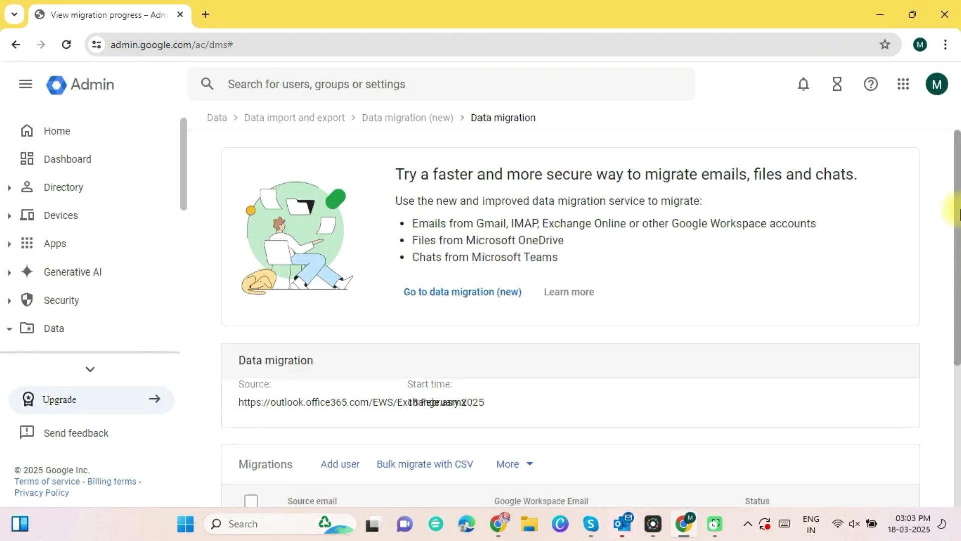
{"action": "left_click_drag", "start_coordinate": [959, 214], "coordinate": [959, 309]}
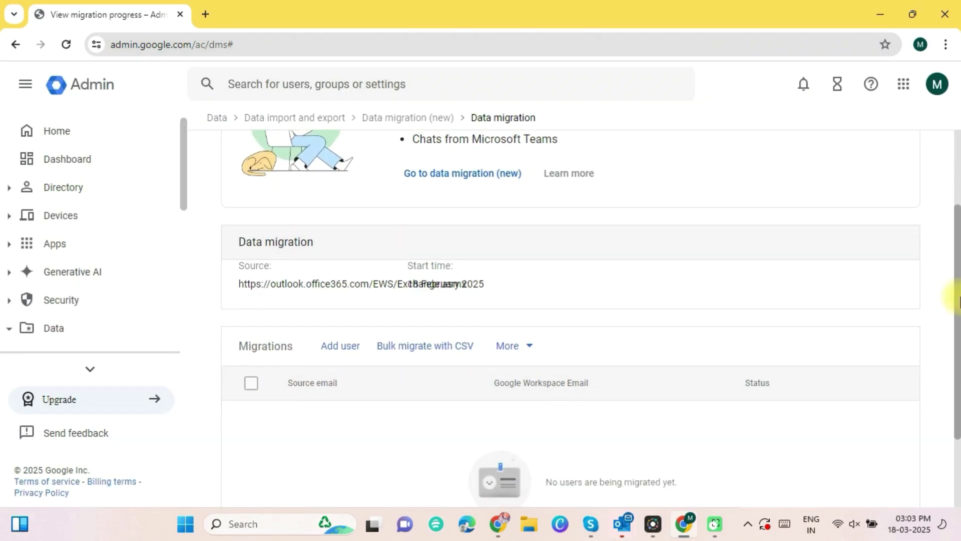
Start the Bulk migrate with CSV option in the Migrations section.
{"action": "left_click", "coordinate": [394, 319]}
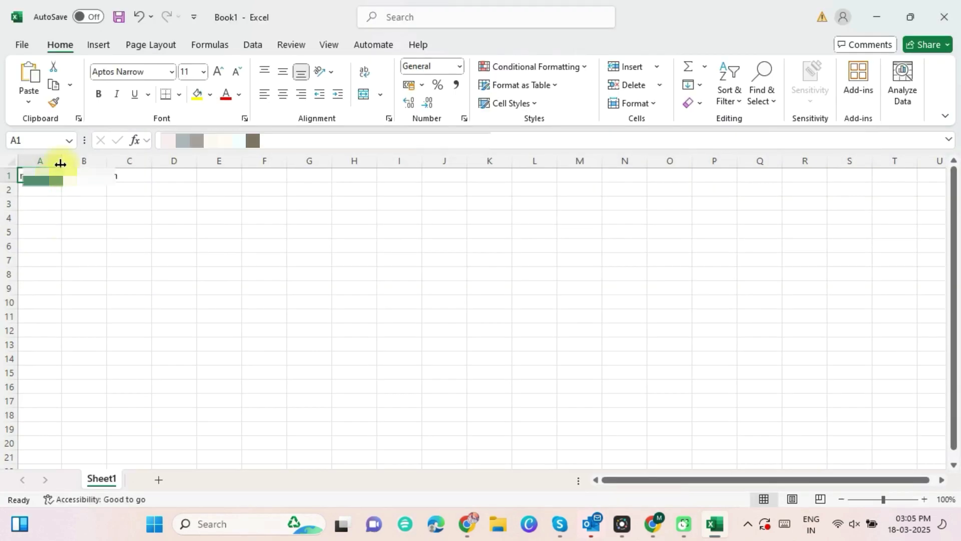
Autofit column A, paste the second value into cell B1, and go to the File options.
{"action": "double_click", "coordinate": [62, 162]}
{"action": "left_click", "coordinate": [143, 175]}
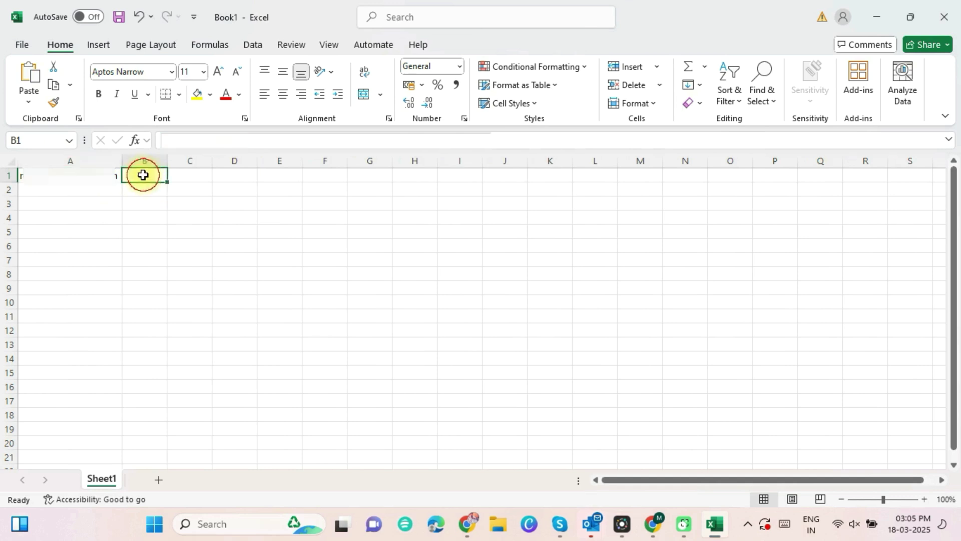
{"action": "key", "text": "ctrl+v"}
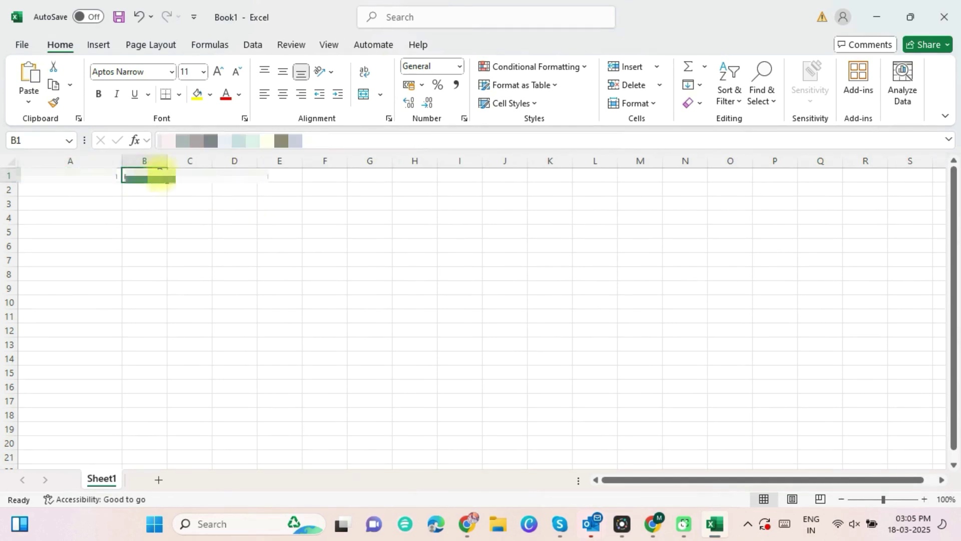
{"action": "left_click", "coordinate": [235, 234]}
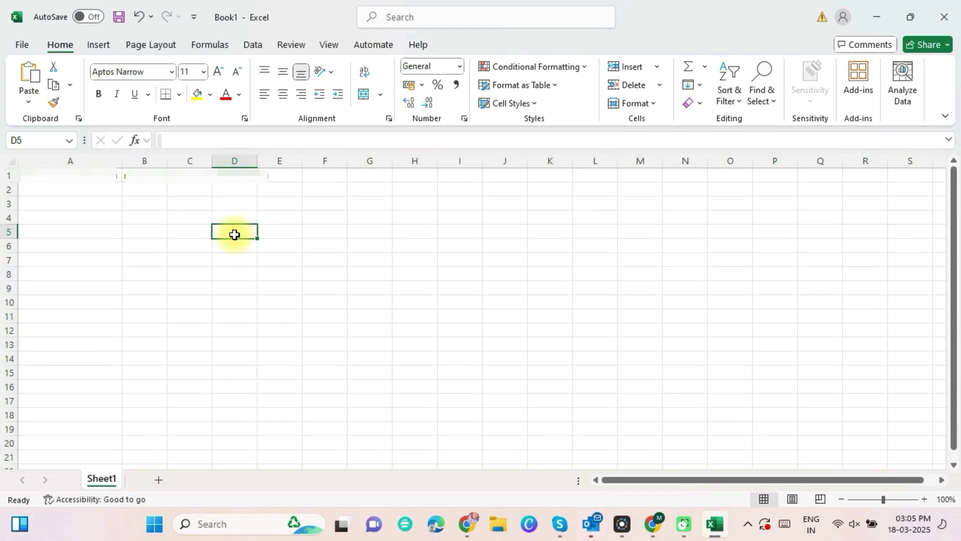
{"action": "left_click", "coordinate": [22, 44]}
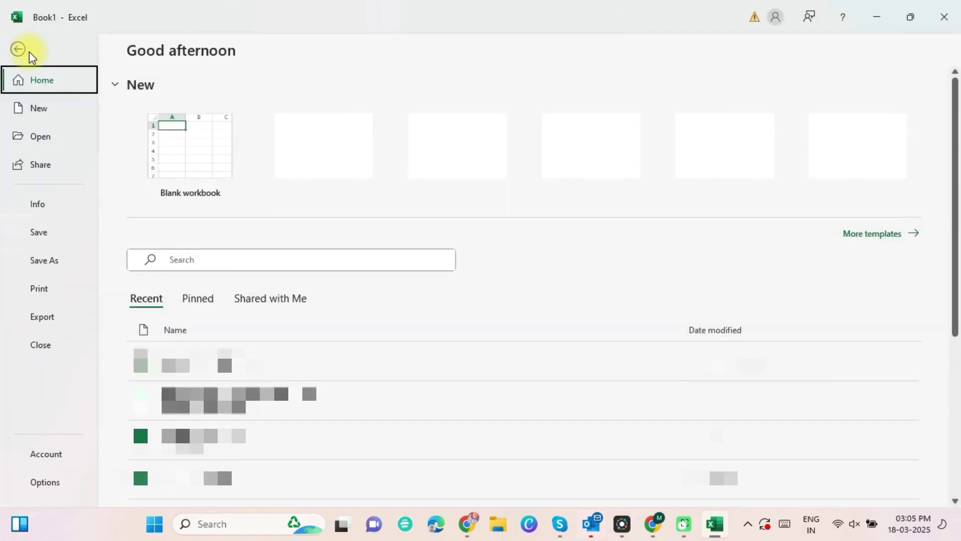
Save the workbook to the Desktop as Book1.csv in CSV UTF-8 (Comma delimited) format.
{"action": "left_click", "coordinate": [43, 265]}
{"action": "left_click", "coordinate": [165, 325]}
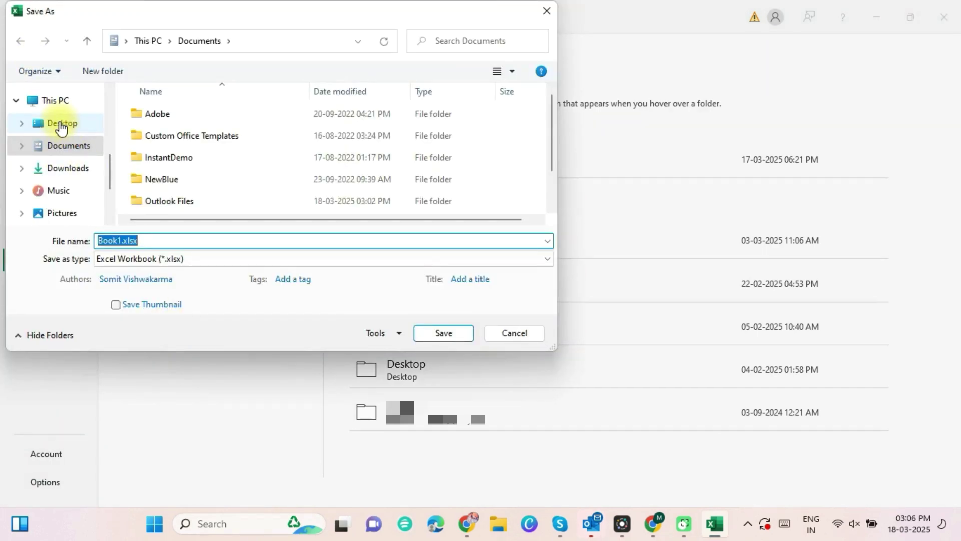
{"action": "left_click", "coordinate": [61, 124]}
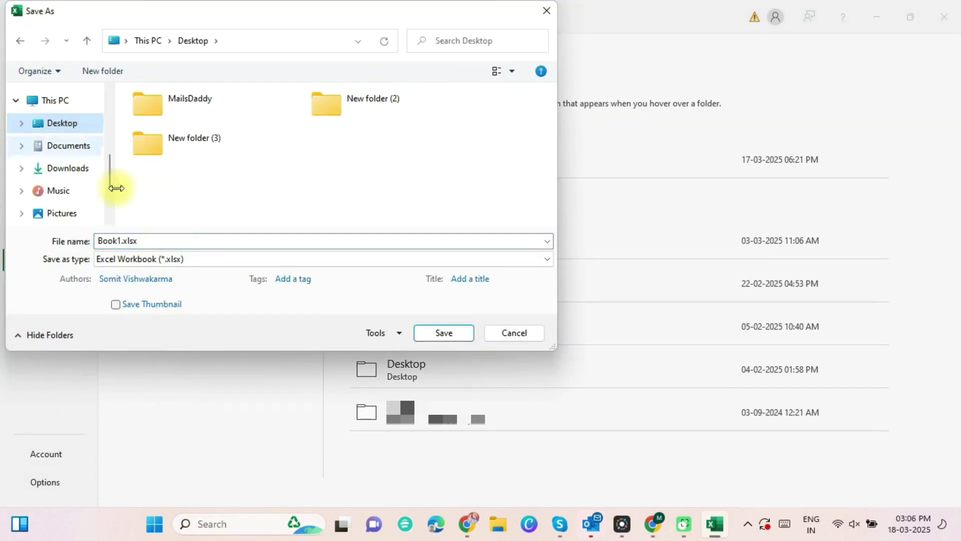
{"action": "left_click", "coordinate": [178, 260]}
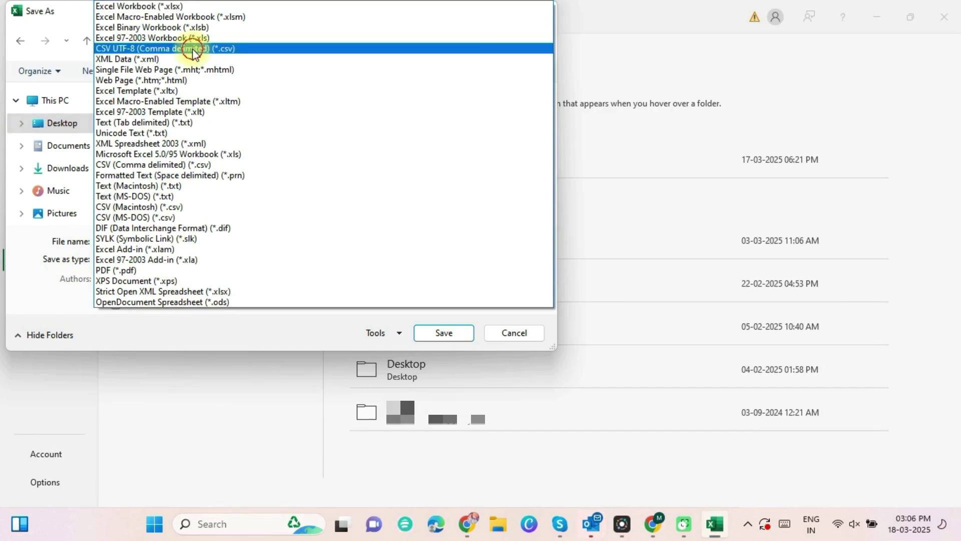
{"action": "left_click", "coordinate": [192, 49]}
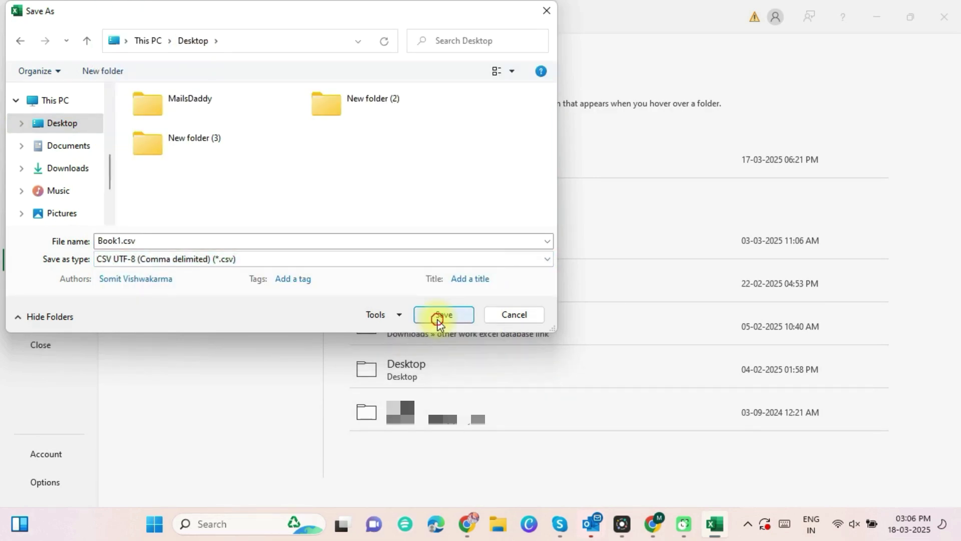
{"action": "left_click", "coordinate": [438, 319]}
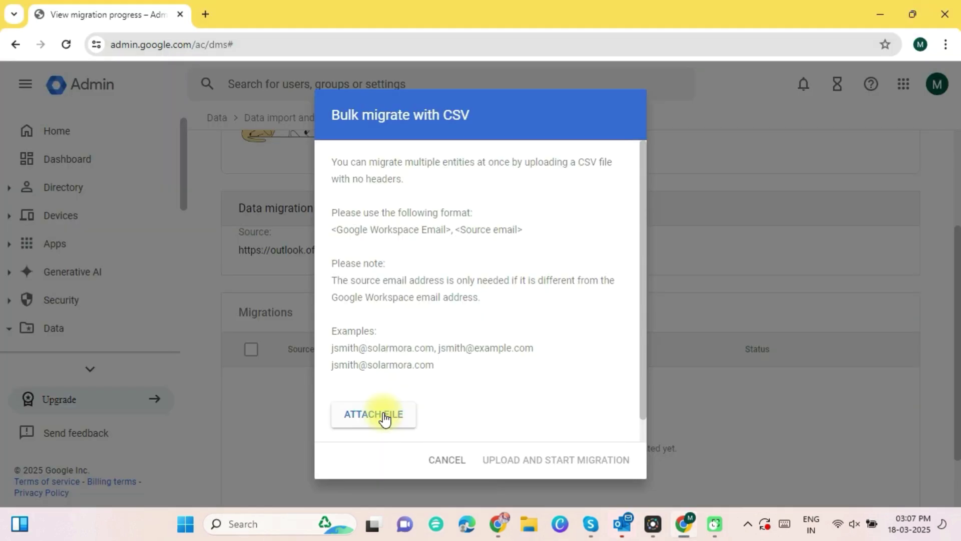
Attach Book1.csv from the Desktop and upload it to start the bulk migration.
{"action": "left_click", "coordinate": [371, 415]}
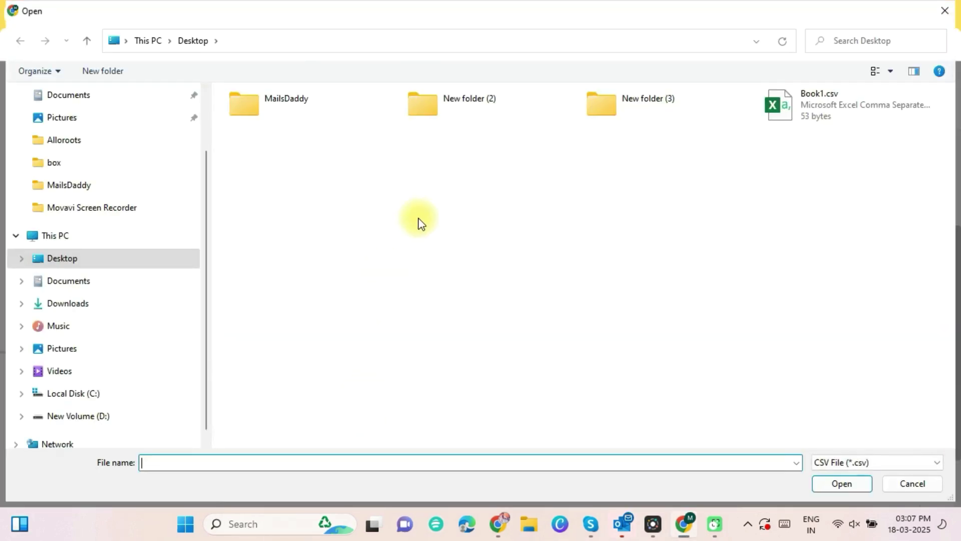
{"action": "left_click", "coordinate": [816, 113]}
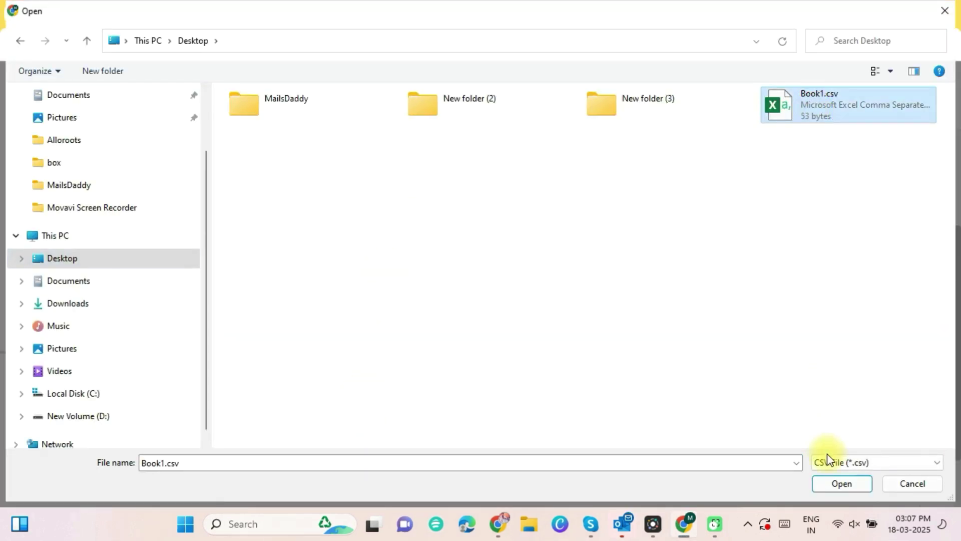
{"action": "left_click", "coordinate": [843, 477]}
{"action": "left_click", "coordinate": [556, 461]}
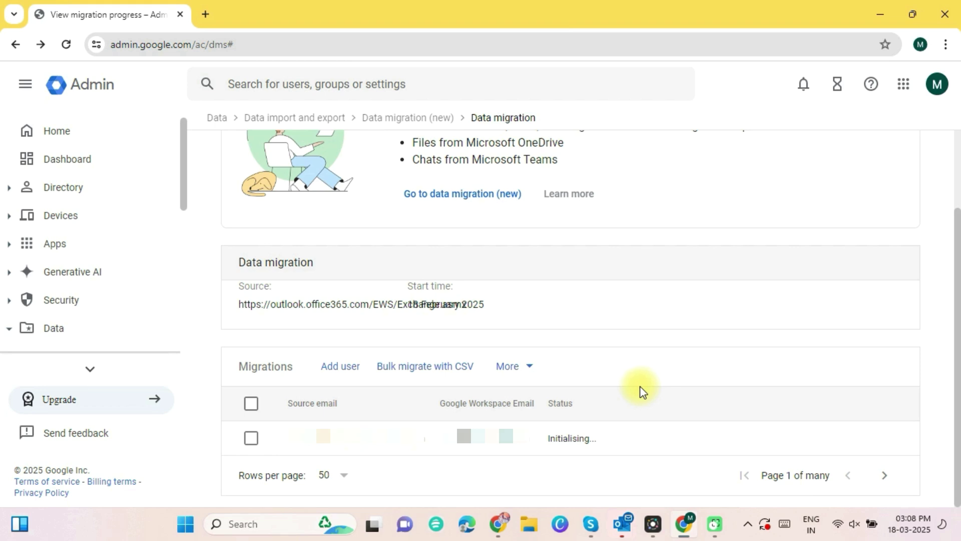
Start an Add user migration, touch the Source and Google Workspace email fields, then cancel it.
{"action": "left_click", "coordinate": [338, 372]}
{"action": "left_click", "coordinate": [443, 274]}
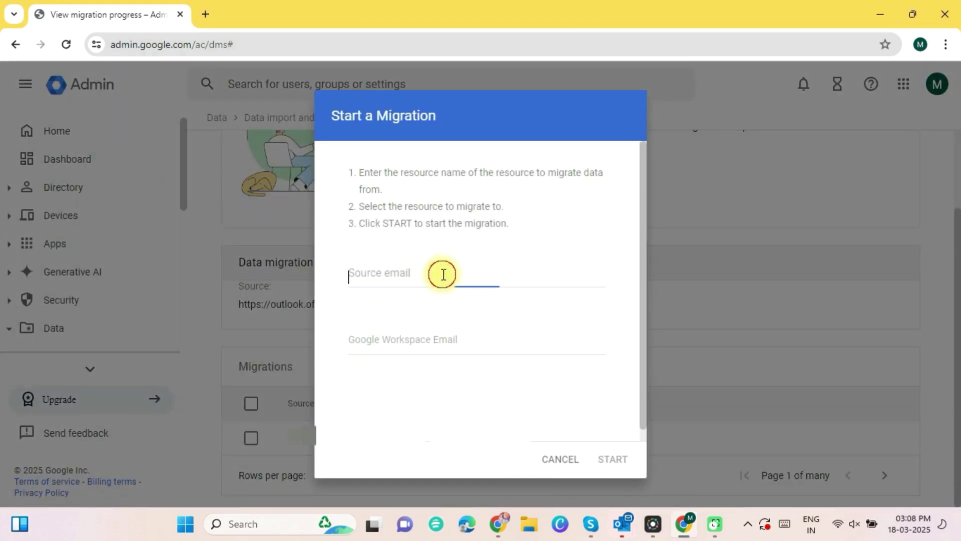
{"action": "left_click", "coordinate": [439, 336]}
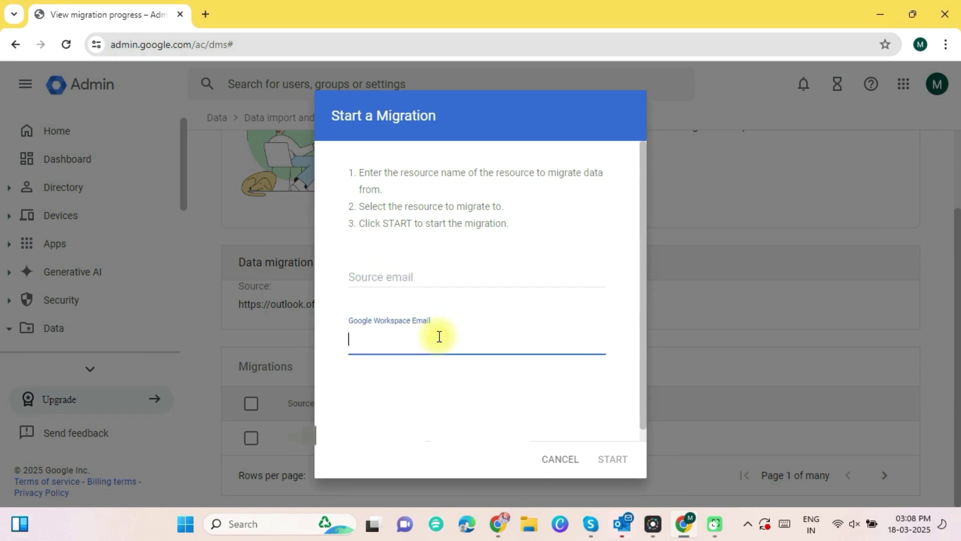
{"action": "left_click", "coordinate": [560, 459]}
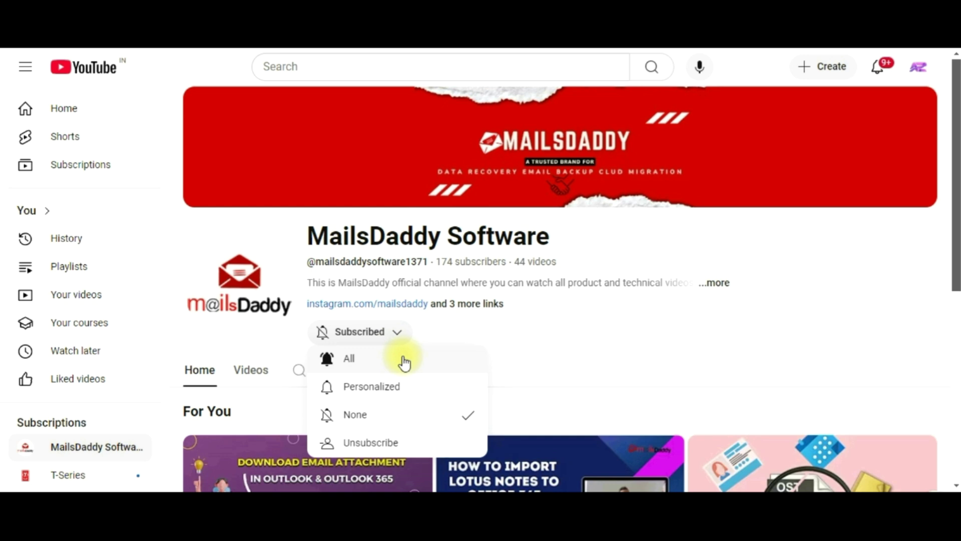
Set notifications for the MailsDaddy Software channel to All.
{"action": "left_click", "coordinate": [405, 360]}
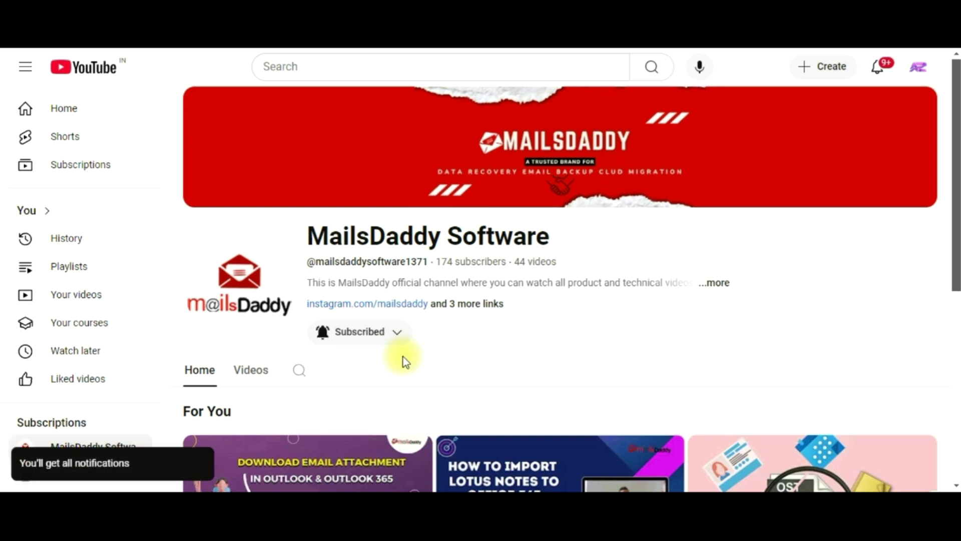